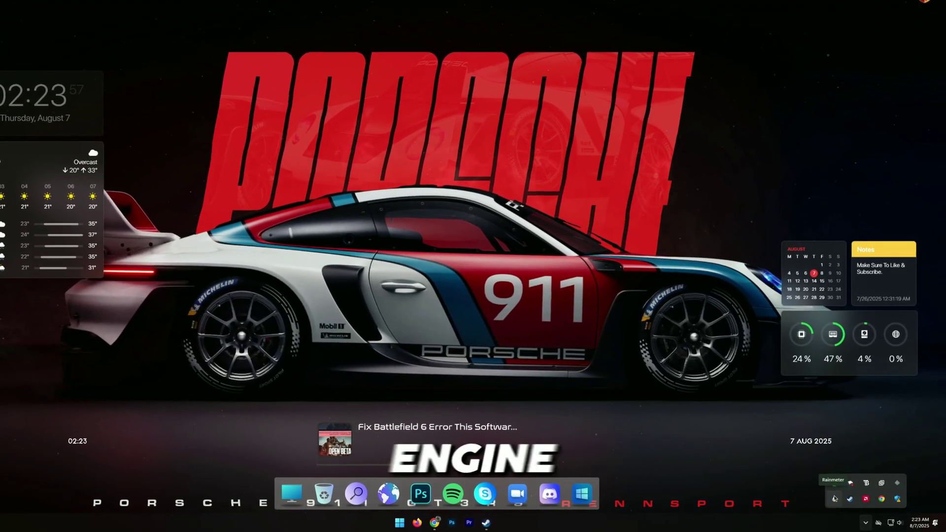
Quit Rainmeter, Wallpaper Engine and NeXuS from their system tray icons
right_click(850, 502)
left_click(813, 490)
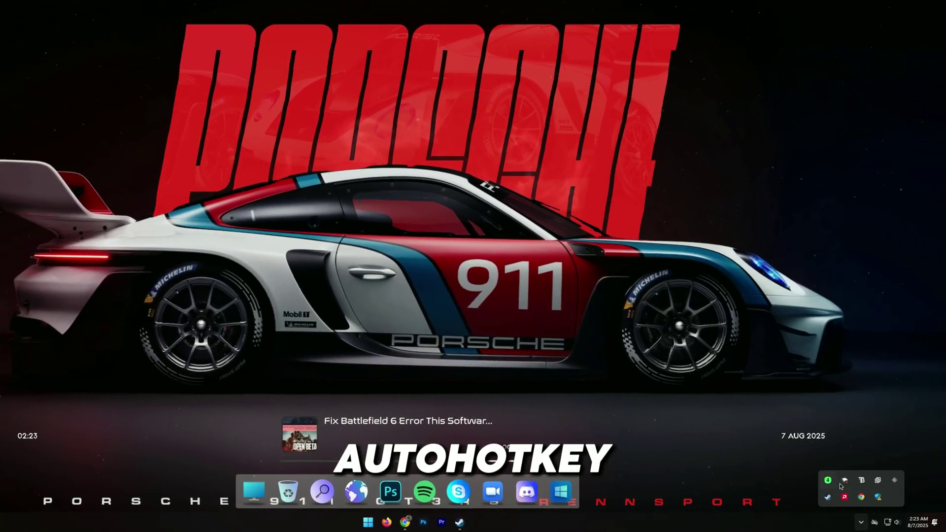
right_click(857, 480)
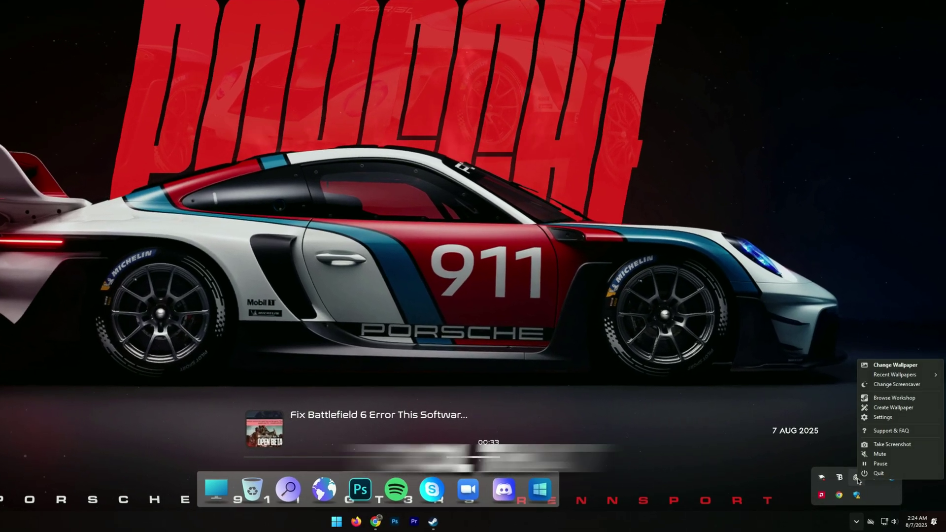
left_click(895, 503)
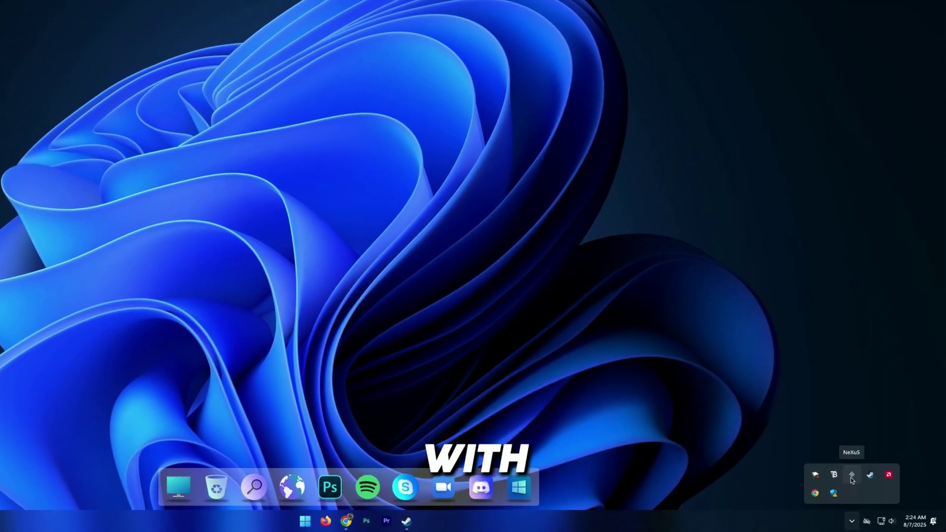
right_click(852, 474)
left_click(868, 502)
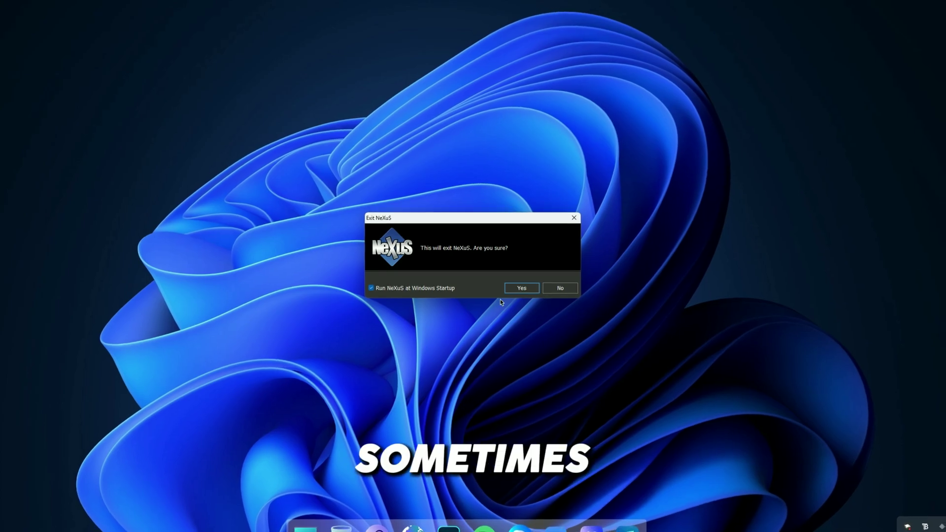
left_click(520, 288)
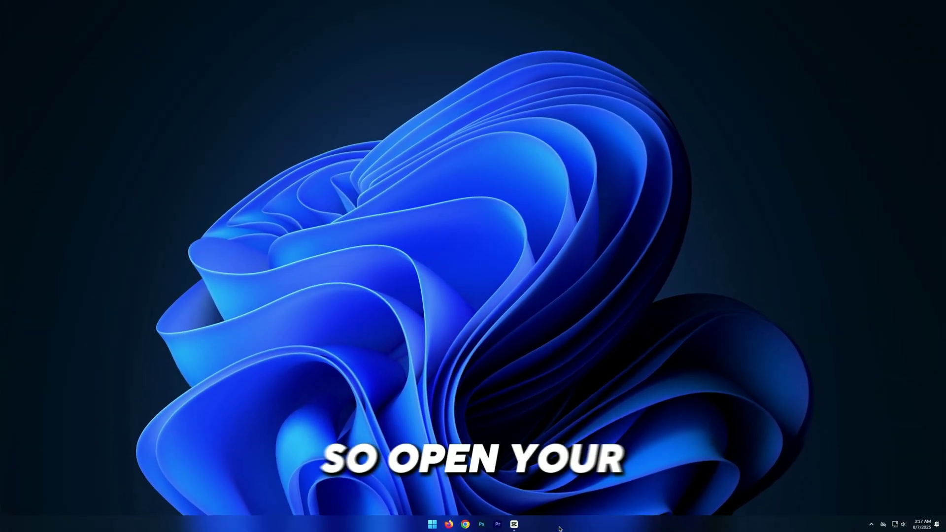
End the suspended Armoury Crate process in Task Manager
right_click(566, 523)
left_click(582, 498)
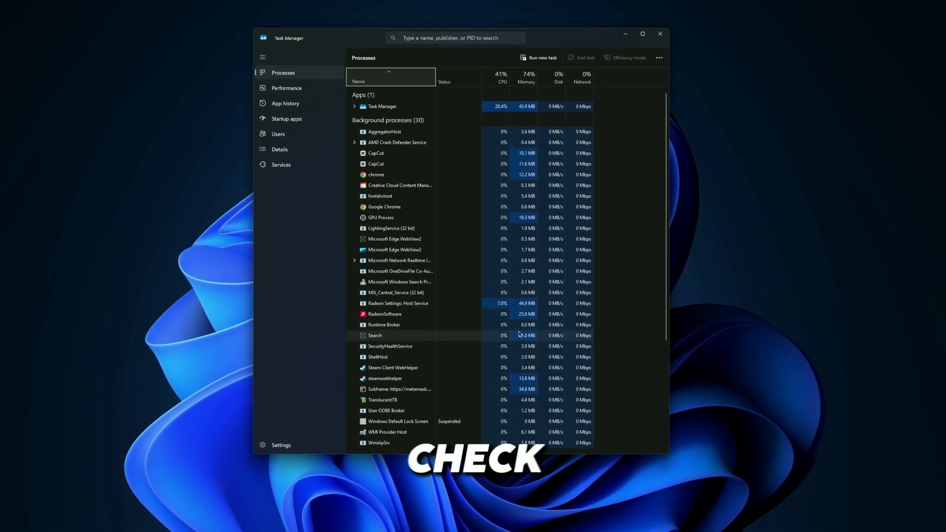
right_click(400, 235)
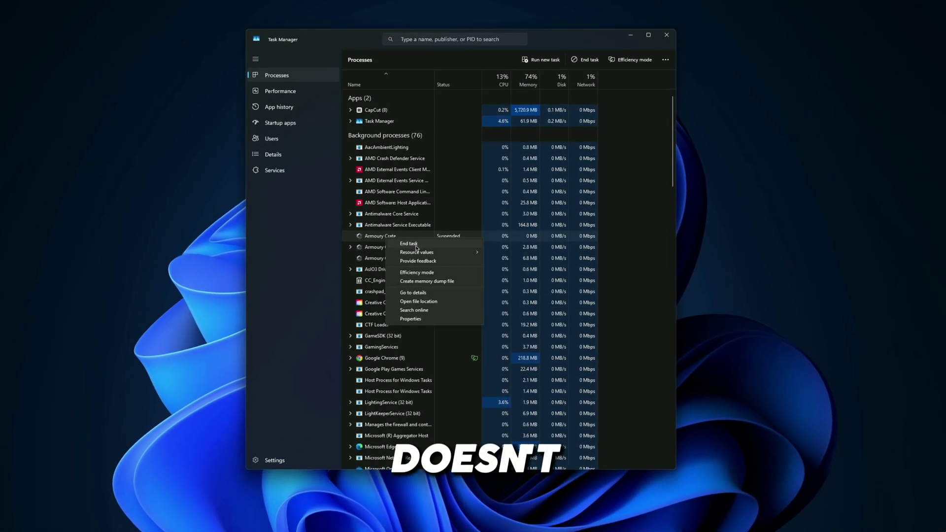
left_click(409, 242)
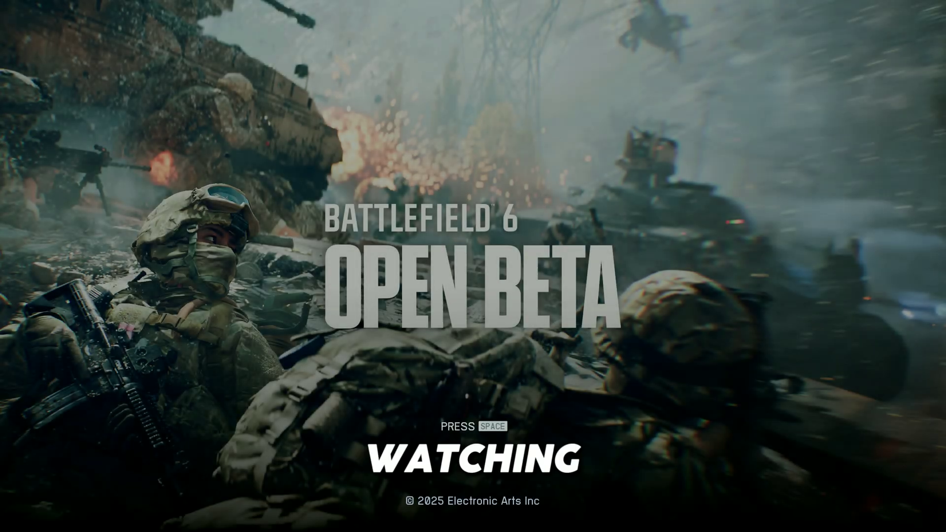
Start Battlefield 6 Open Beta from its title screen so it begins compiling shaders
key("space")
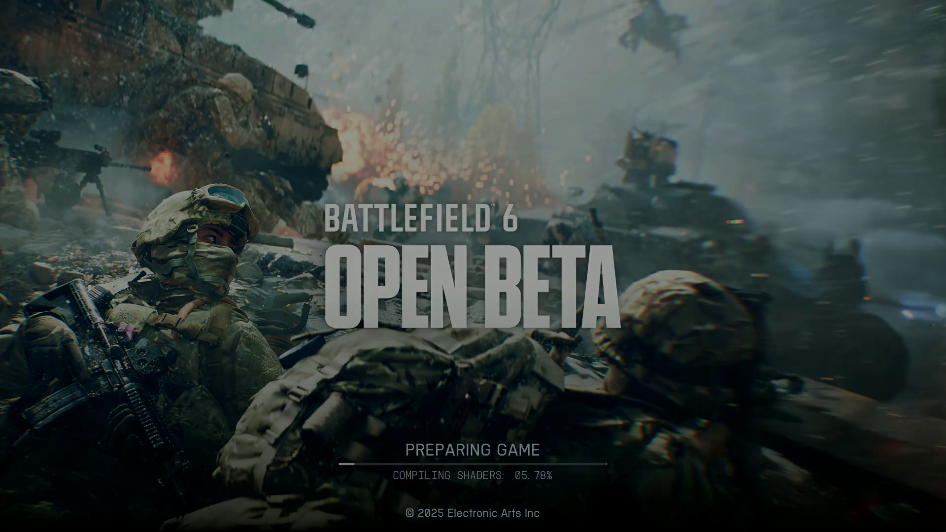